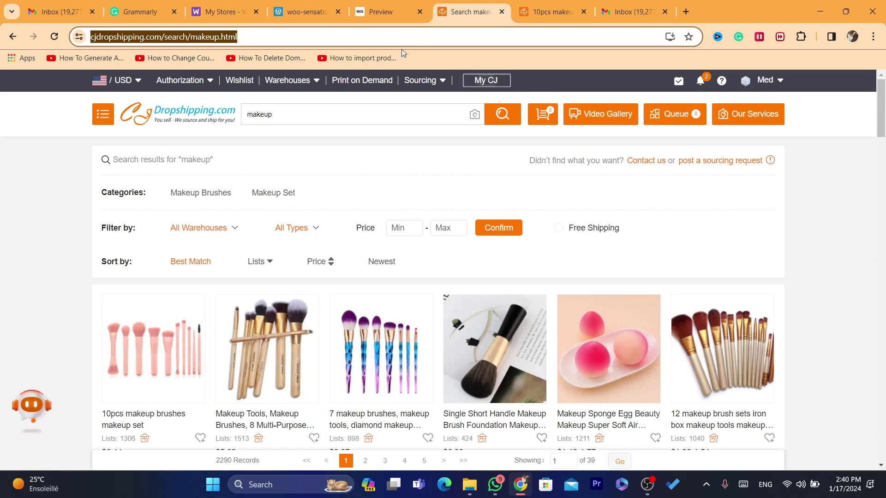
- Load the CJdropshipping home page, dismiss its welcome message and place its browser tab beside the WooCommerce store's tab
{"action": "key", "text": "Return"}
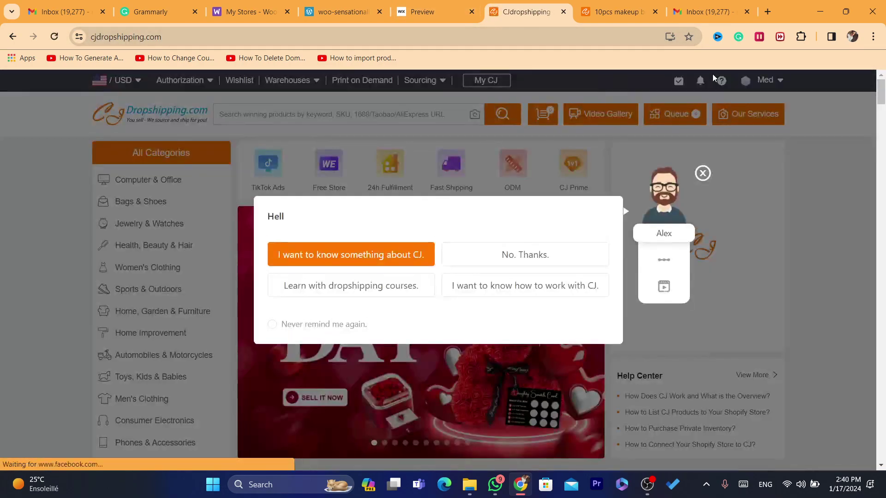
{"action": "left_click", "coordinate": [381, 163]}
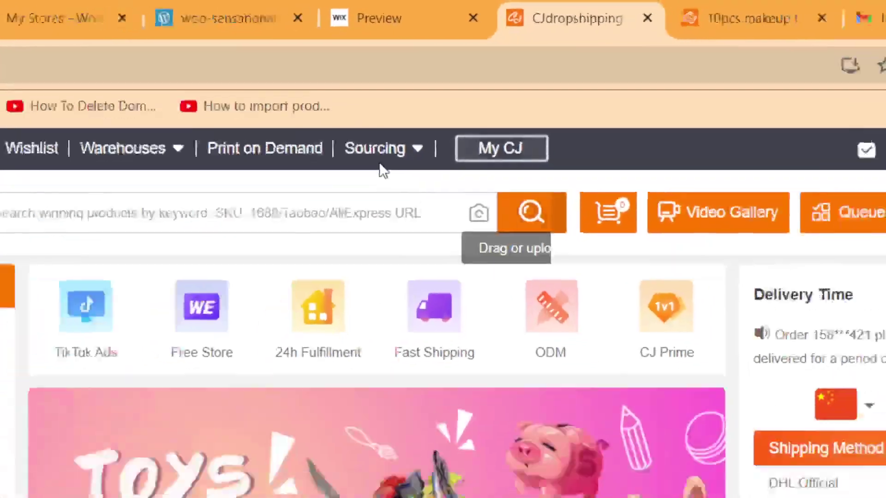
{"action": "left_click", "coordinate": [434, 5]}
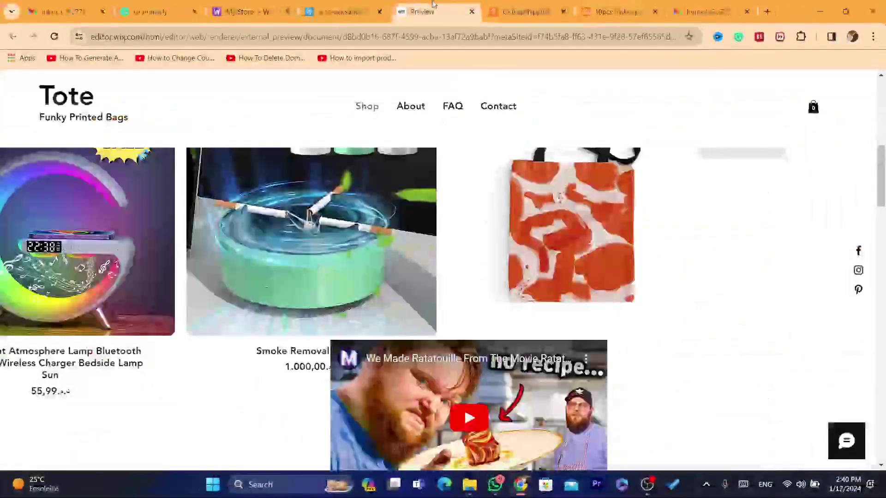
{"action": "left_click", "coordinate": [341, 11]}
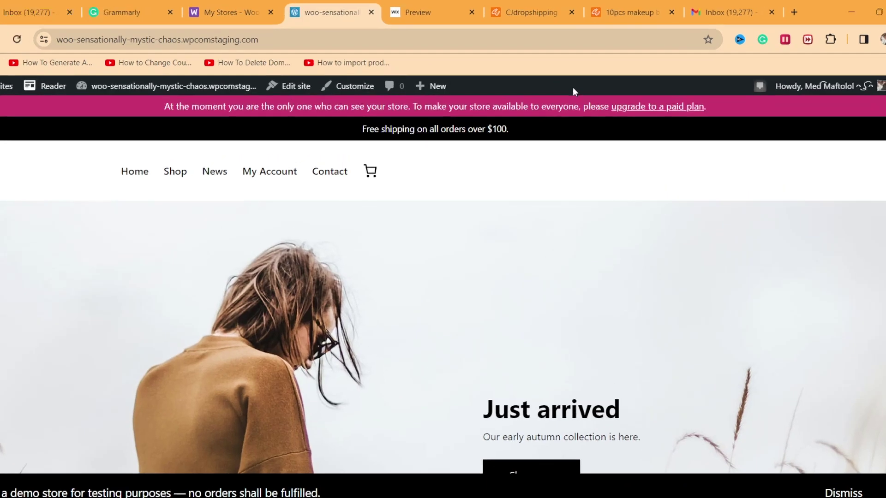
{"action": "left_click_drag", "start_coordinate": [526, 10], "coordinate": [443, 7]}
{"action": "left_click", "coordinate": [373, 84]}
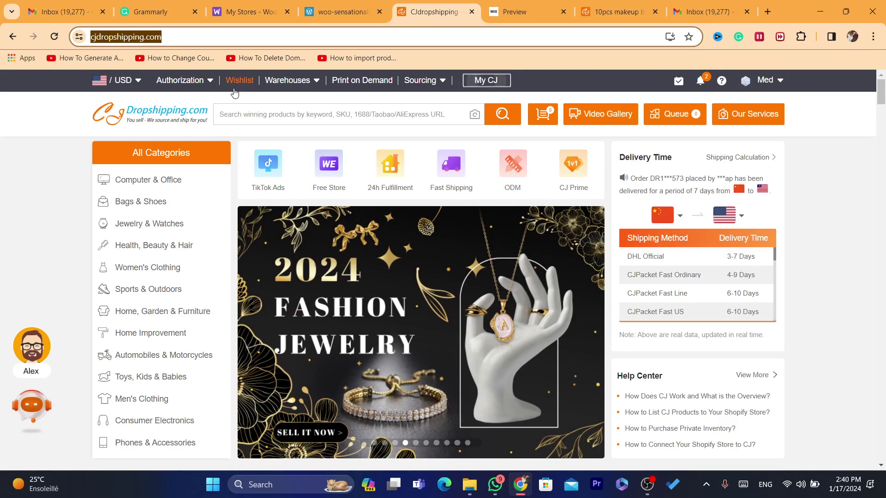
- Open the Woocommerce store authorization page on CJdropshipping, dismiss the welcome message and start adding a store
{"action": "mouse_move", "coordinate": [185, 83]}
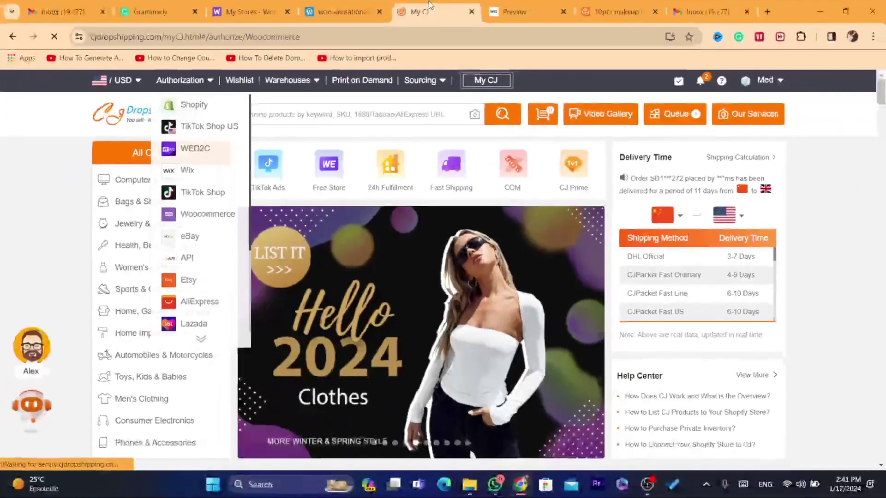
{"action": "left_click", "coordinate": [118, 428]}
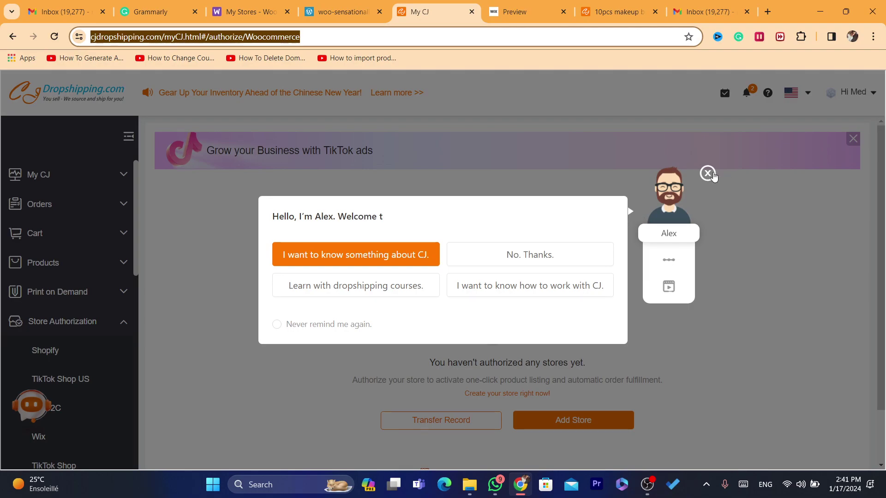
{"action": "left_click", "coordinate": [708, 173]}
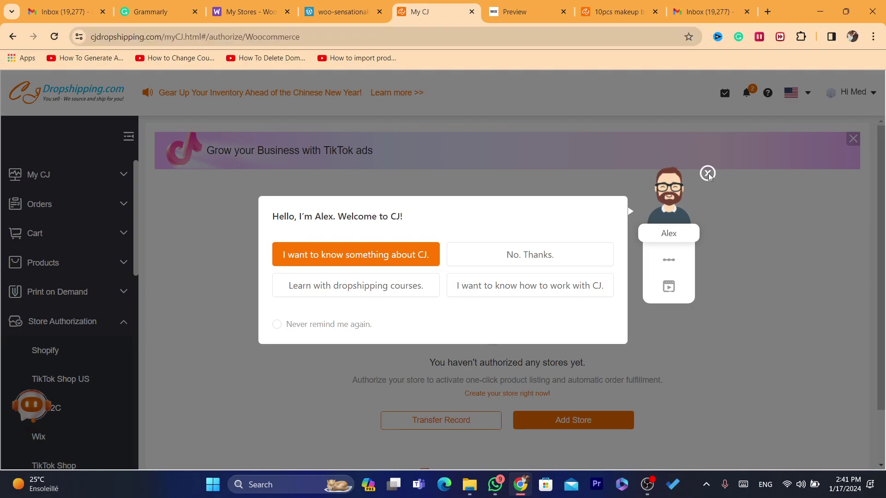
{"action": "left_click_drag", "start_coordinate": [418, 361], "coordinate": [580, 389]}
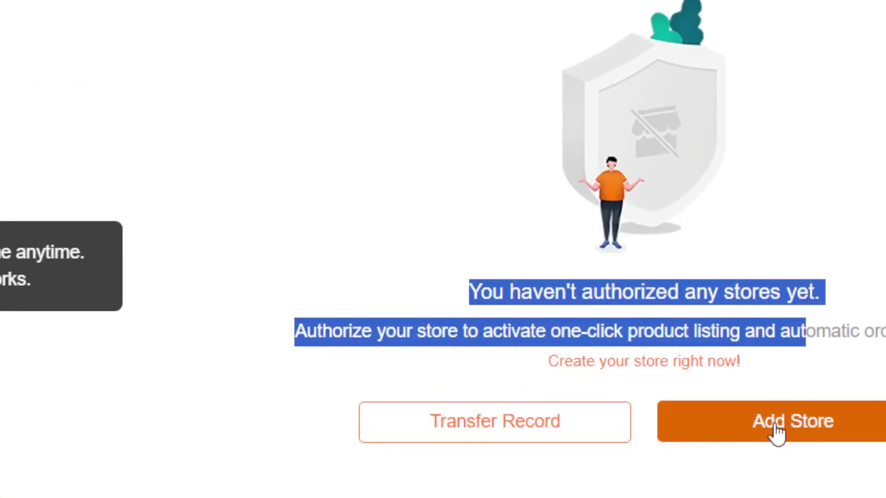
{"action": "left_click", "coordinate": [567, 424]}
{"action": "left_click", "coordinate": [440, 69]}
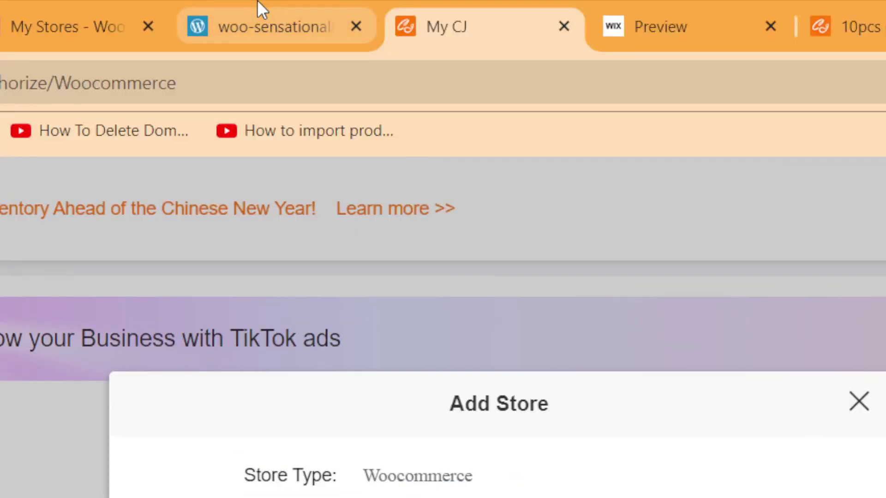
- Copy the web address of the WooCommerce store from its browser tab
{"action": "left_click", "coordinate": [336, 5]}
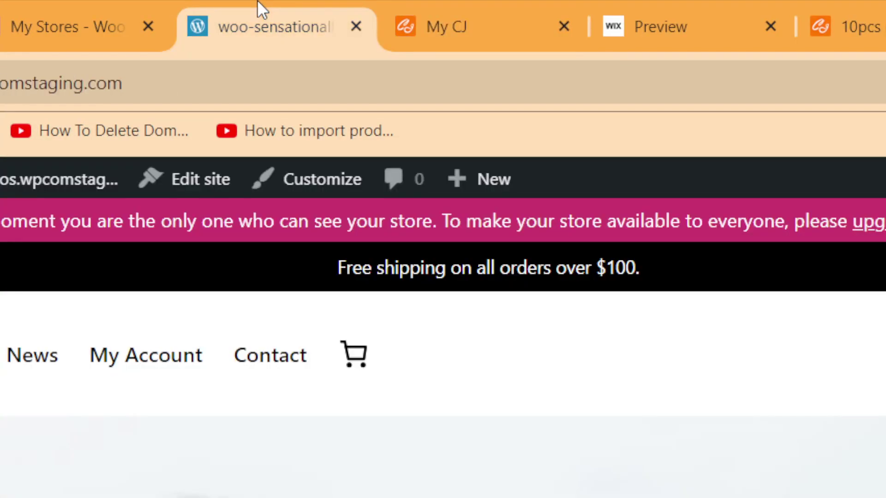
{"action": "left_click", "coordinate": [113, 79]}
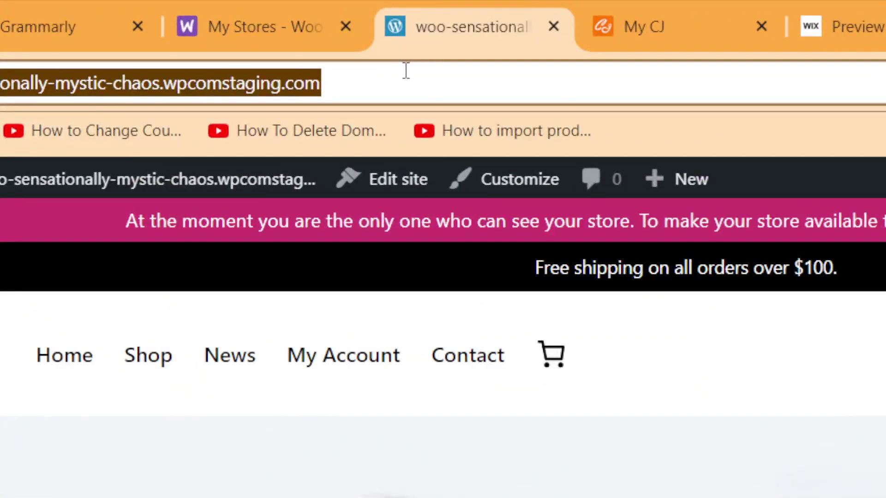
{"action": "right_click", "coordinate": [406, 71]}
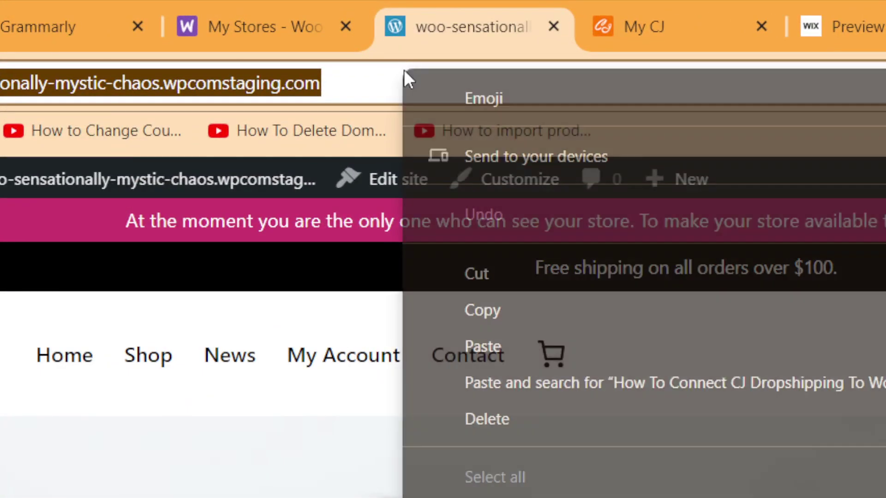
{"action": "left_click", "coordinate": [502, 314]}
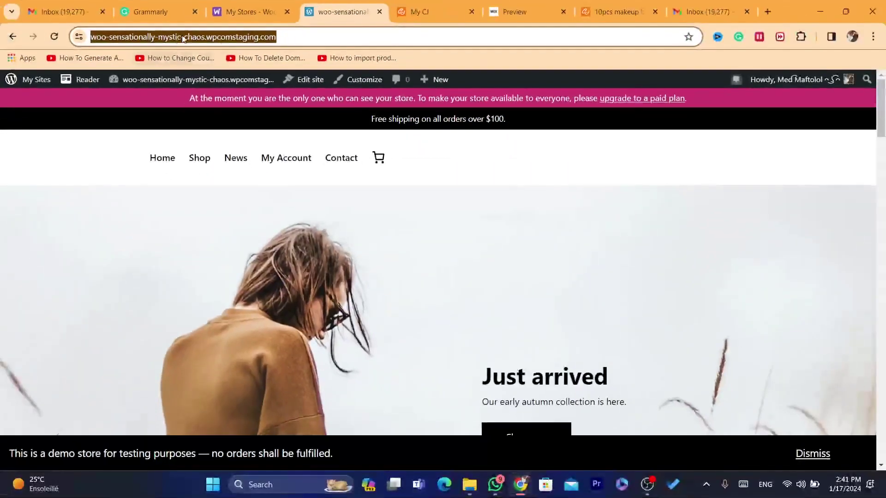
{"action": "left_click_drag", "start_coordinate": [882, 115], "coordinate": [871, 144]}
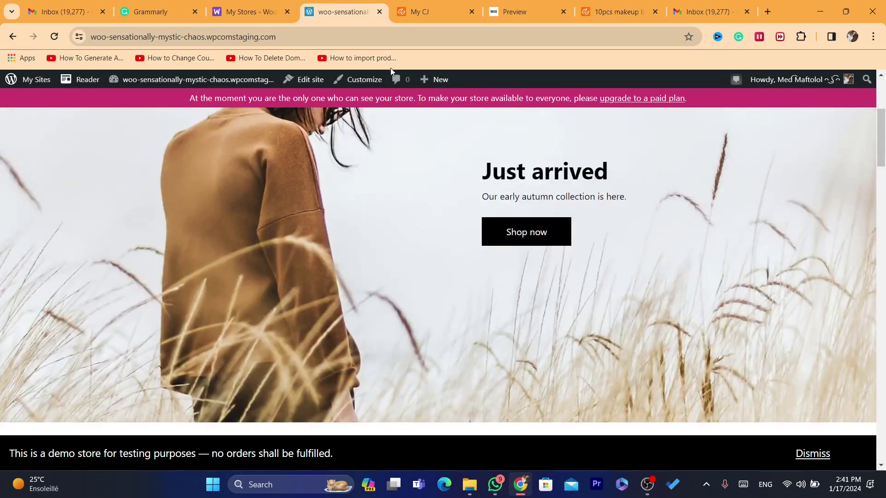
{"action": "left_click", "coordinate": [303, 35]}
{"action": "right_click", "coordinate": [331, 40]}
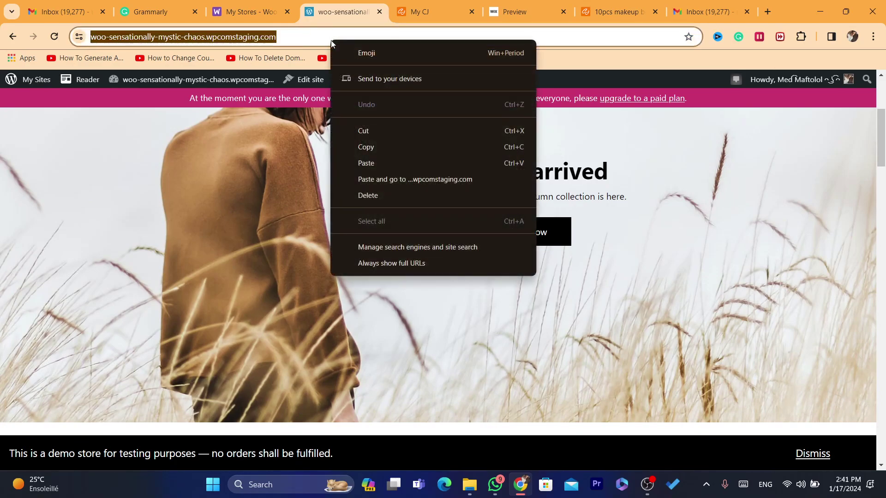
{"action": "left_click", "coordinate": [379, 149]}
- Back on CJdropshipping, enter the copied woo-sensationally-mystic-chaos.wpcomstaging.com address as the Site Url and authorize the store with Default authorization
{"action": "left_click", "coordinate": [448, 6]}
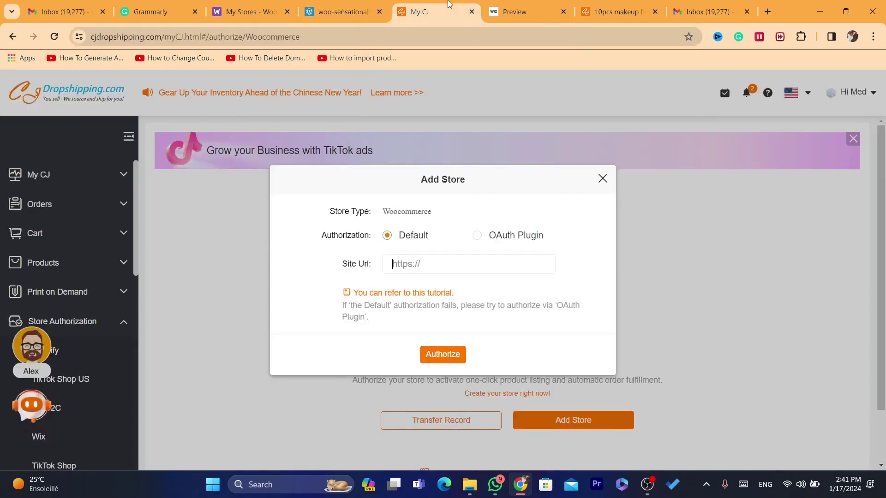
{"action": "left_click", "coordinate": [394, 261]}
{"action": "key", "text": "ctrl+v"}
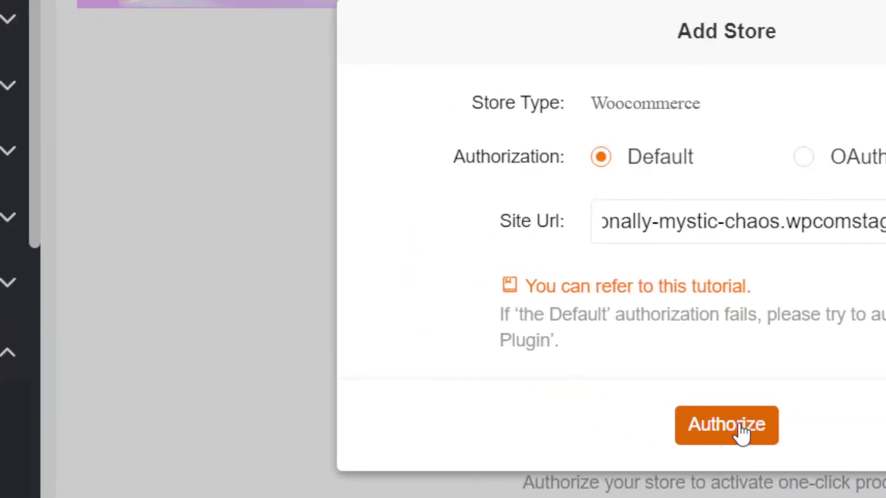
{"action": "left_click", "coordinate": [446, 354]}
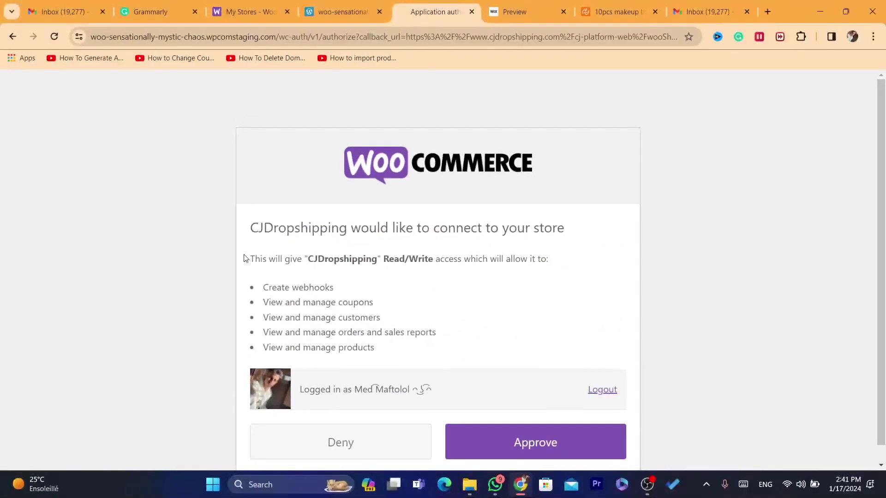
- Review the access CJDropshipping requests, approve its connection to the WooCommerce store and dismiss the assistant's message on the result page
{"action": "left_click_drag", "start_coordinate": [251, 229], "coordinate": [371, 229]}
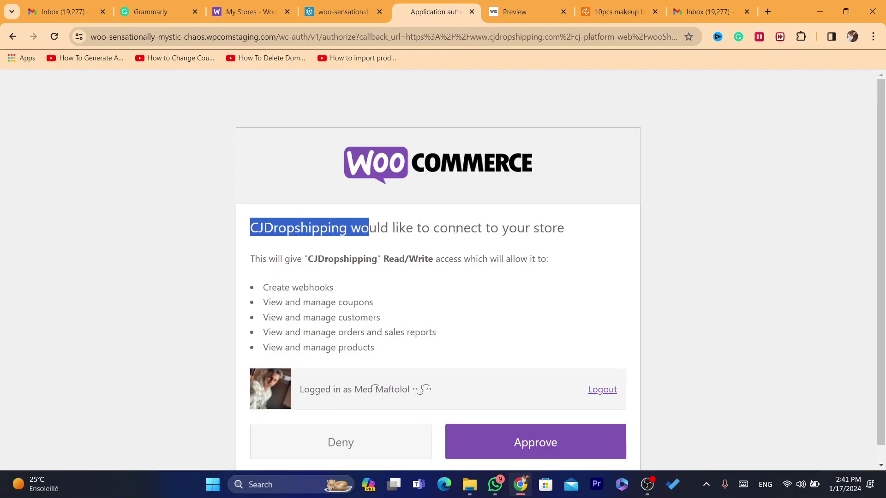
{"action": "left_click_drag", "start_coordinate": [249, 266], "coordinate": [395, 256]}
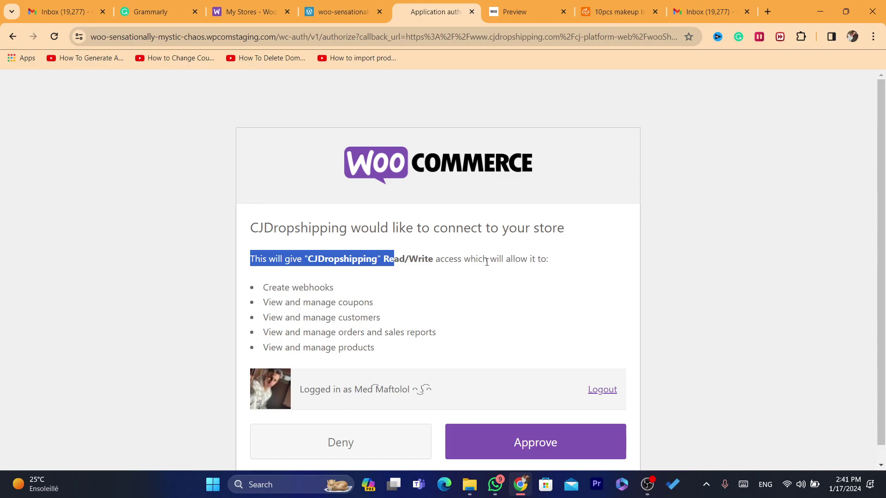
{"action": "left_click_drag", "start_coordinate": [268, 282], "coordinate": [401, 302]}
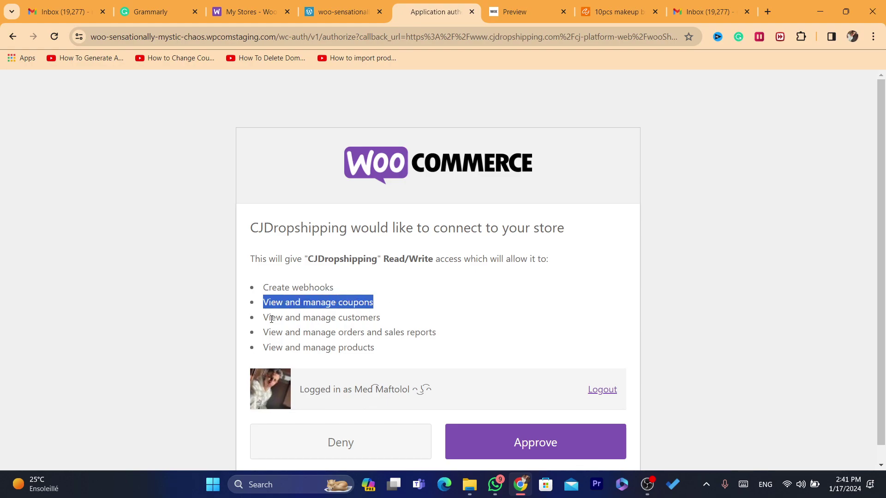
{"action": "left_click_drag", "start_coordinate": [271, 319], "coordinate": [372, 327]}
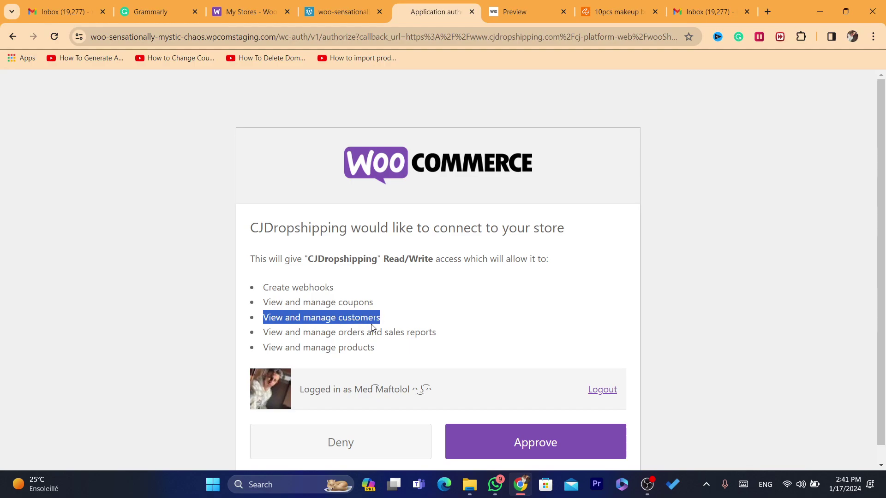
{"action": "left_click_drag", "start_coordinate": [259, 334], "coordinate": [382, 328]}
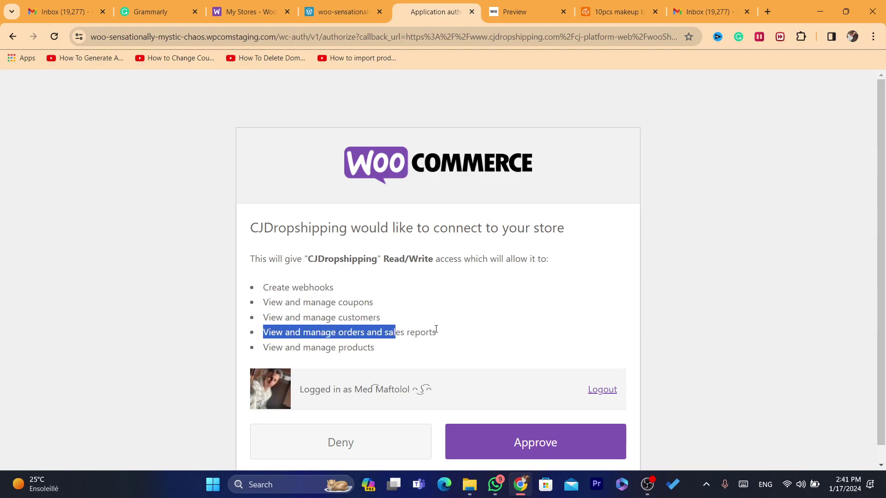
{"action": "triple_click", "coordinate": [329, 346]}
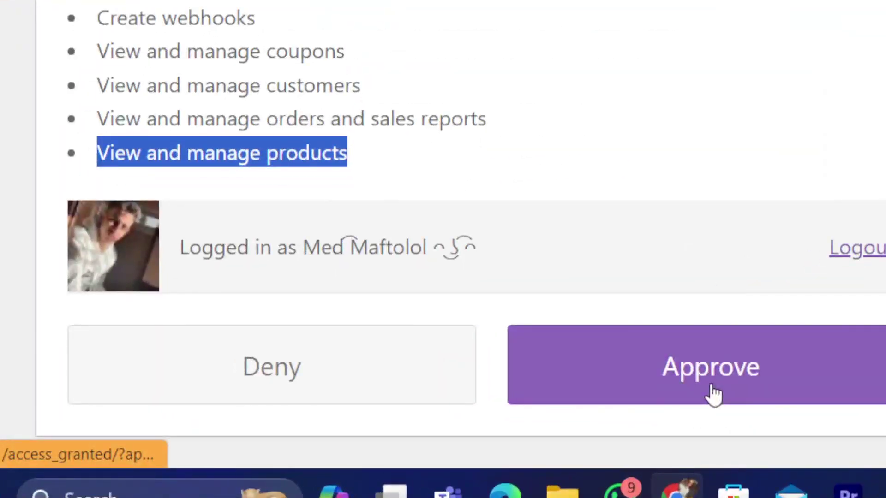
{"action": "scroll", "coordinate": [561, 73], "scroll_direction": "up", "scroll_amount": 5}
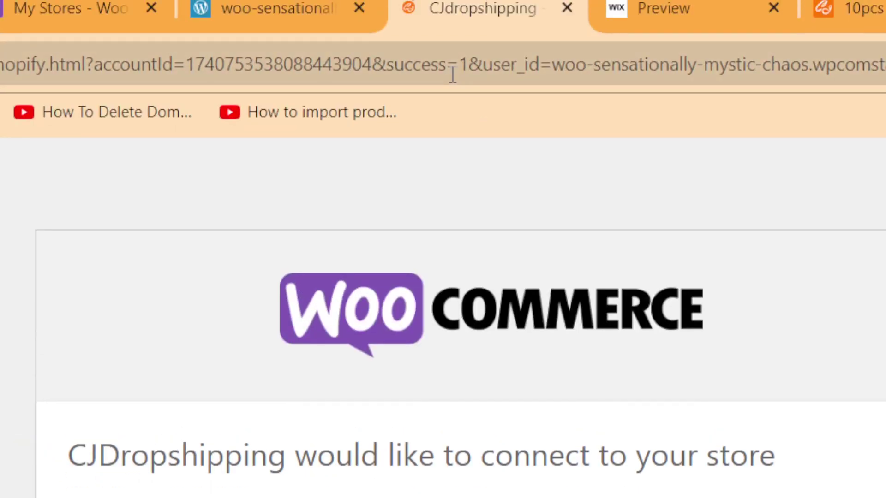
{"action": "left_click", "coordinate": [453, 73]}
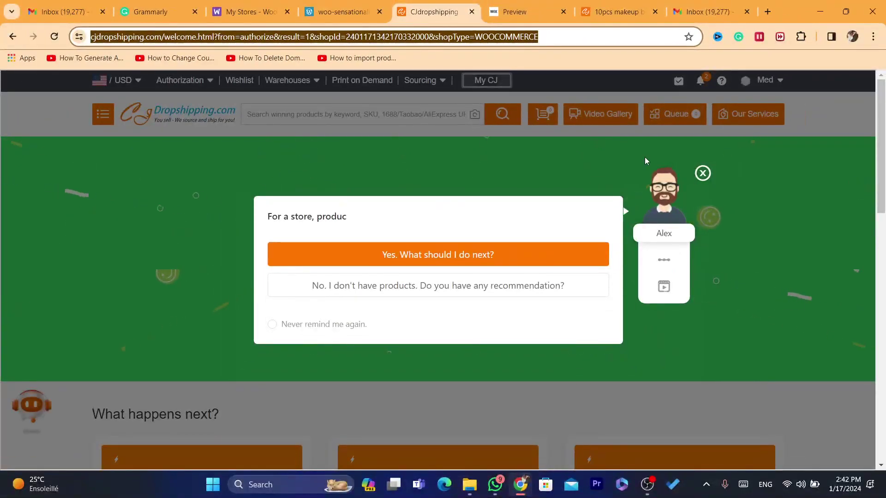
{"action": "left_click", "coordinate": [703, 173]}
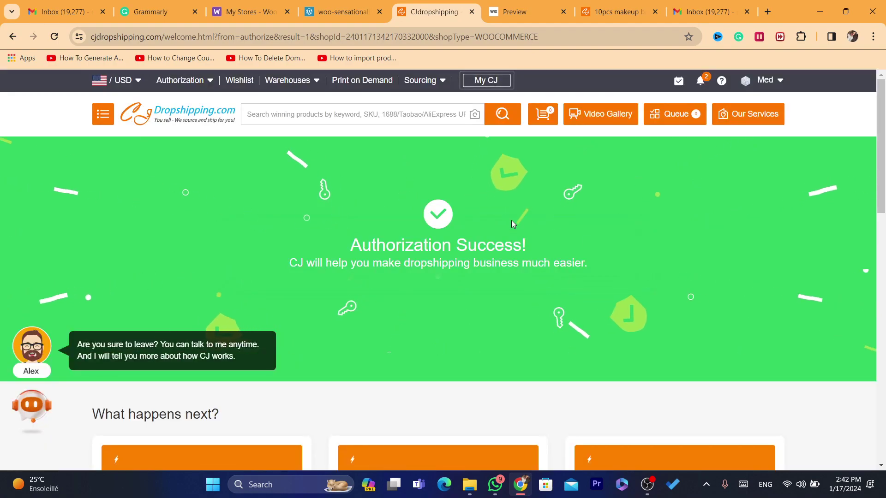
{"action": "left_click_drag", "start_coordinate": [511, 224], "coordinate": [598, 245]}
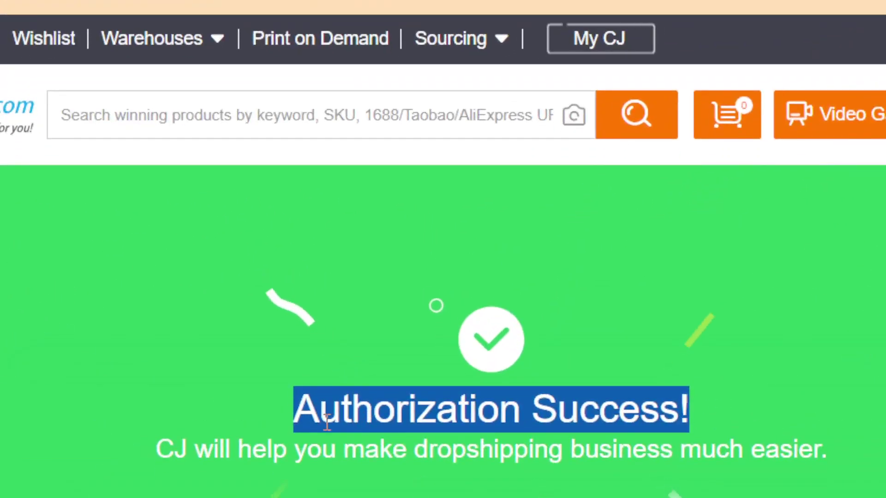
- Search the CJdropshipping catalogue for "makeup" and look over the listed products
{"action": "left_click", "coordinate": [134, 121]}
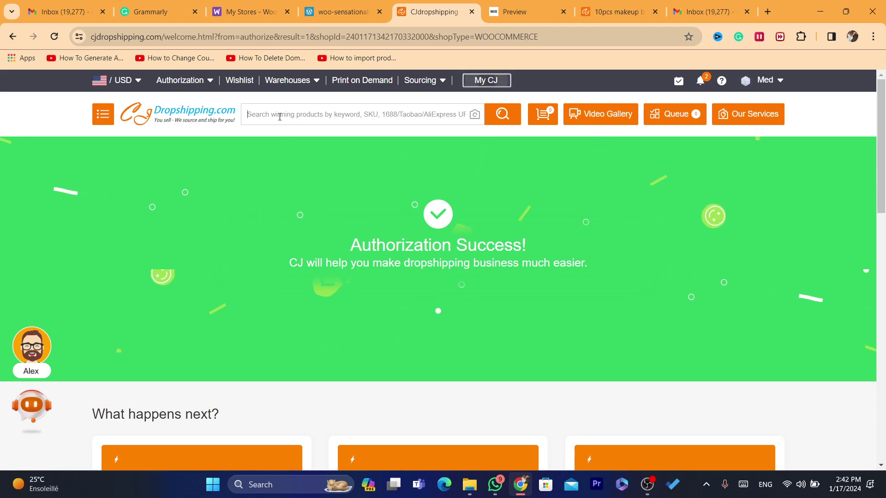
{"action": "type", "text": "makei"}
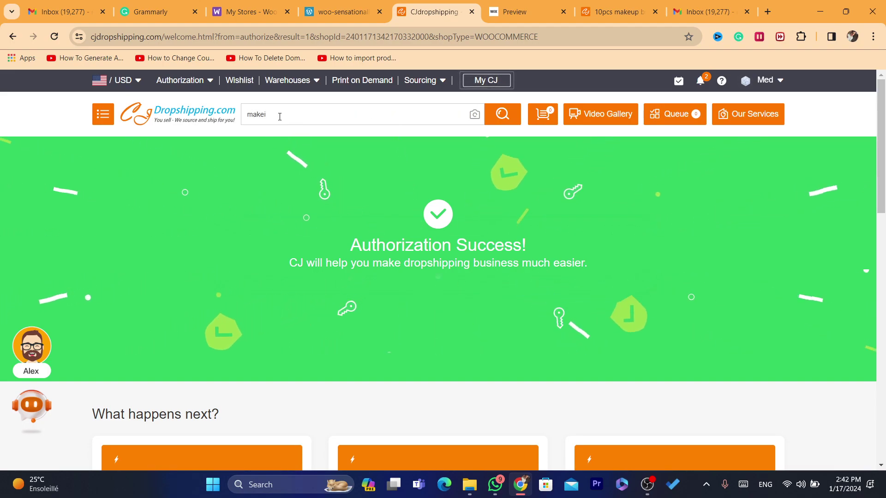
{"action": "key", "text": "BackSpace"}
{"action": "type", "text": "up"}
{"action": "key", "text": "Return"}
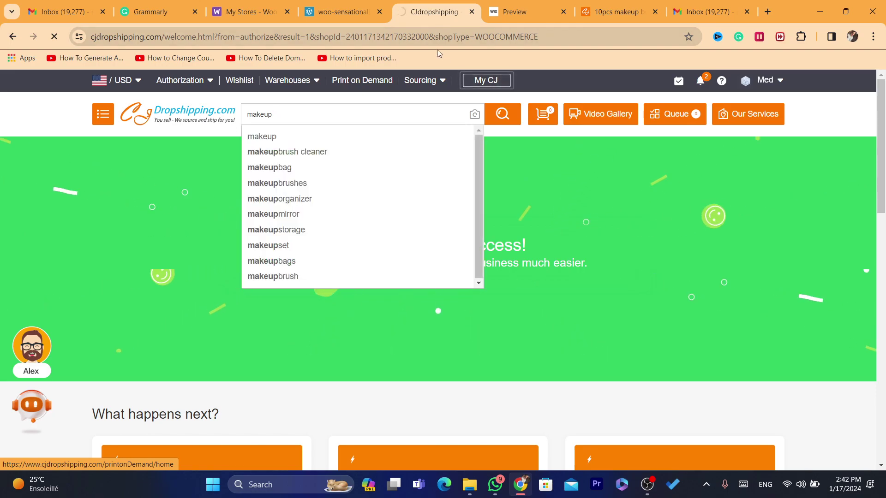
{"action": "left_click", "coordinate": [424, 38]}
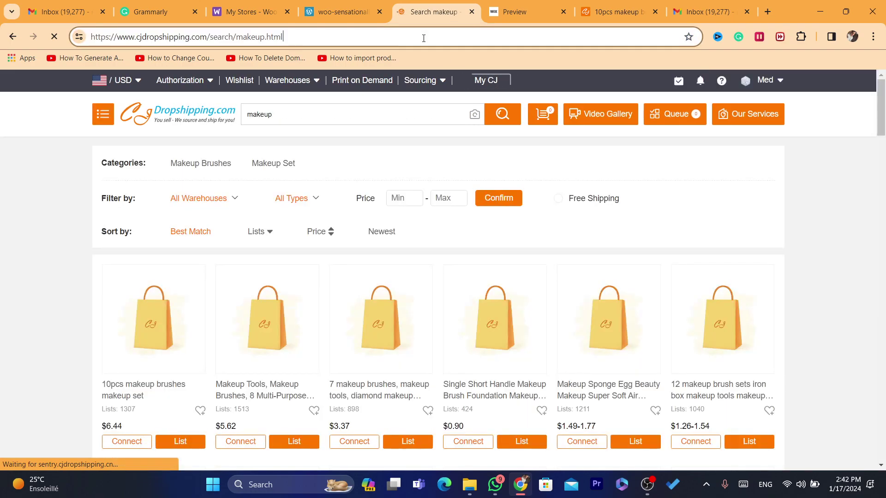
{"action": "left_click_drag", "start_coordinate": [883, 105], "coordinate": [885, 112]}
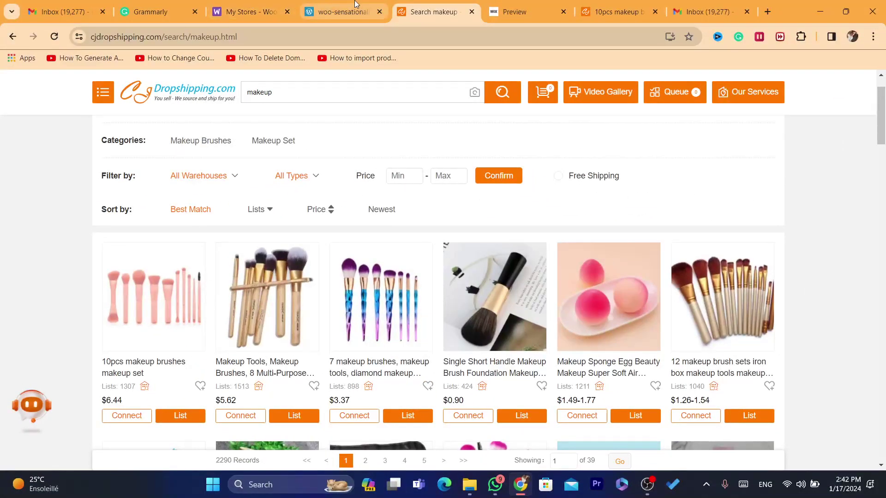
- Look over the WooCommerce storefront alongside the CJdropshipping makeup search results, switching between the two pages
{"action": "left_click", "coordinate": [355, 4]}
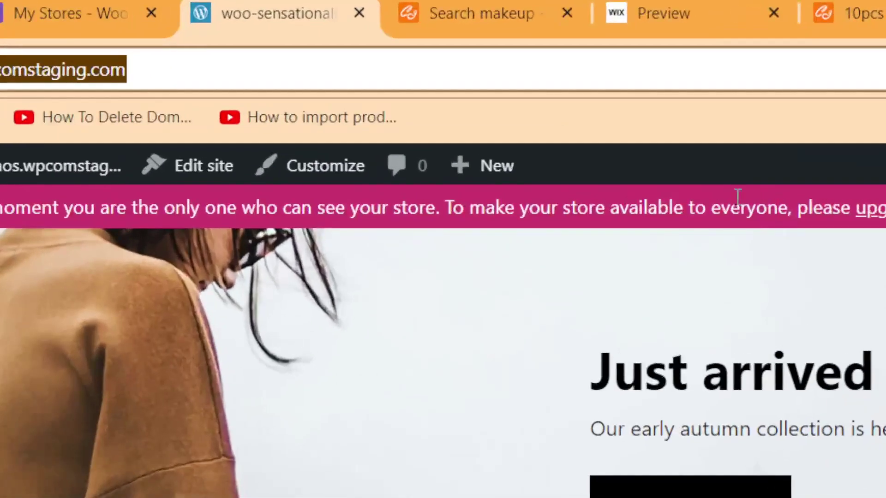
{"action": "left_click", "coordinate": [431, 5]}
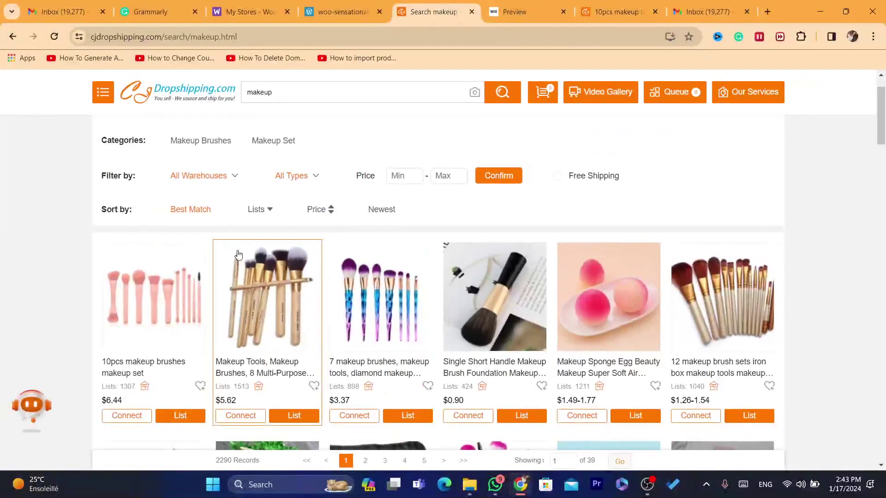
{"action": "left_click", "coordinate": [332, 4]}
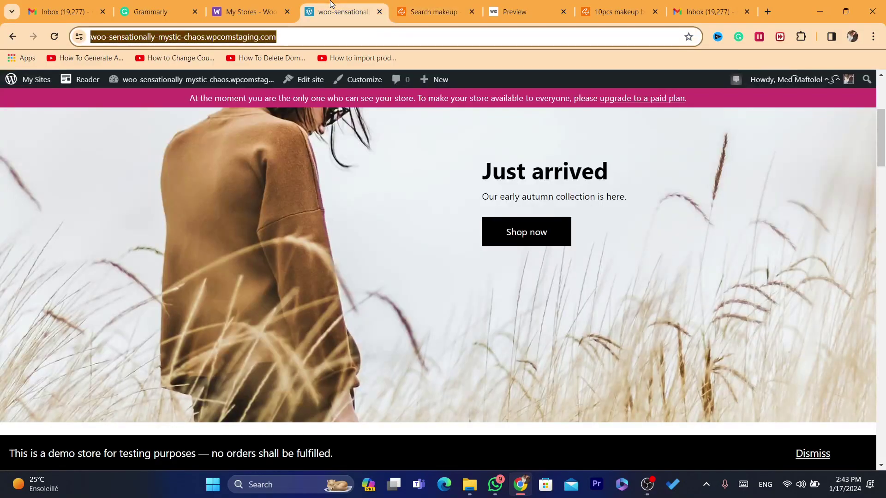
{"action": "left_click", "coordinate": [431, 9]}
{"action": "left_click", "coordinate": [344, 6]}
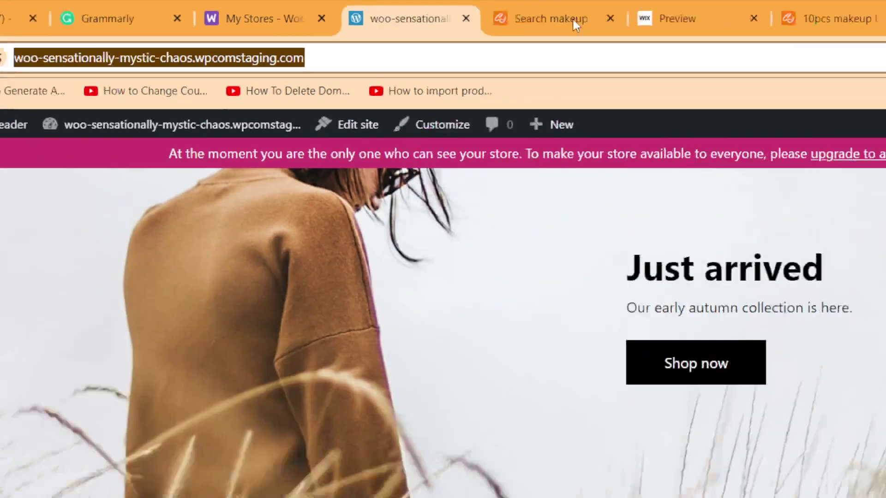
{"action": "left_click", "coordinate": [733, 23]}
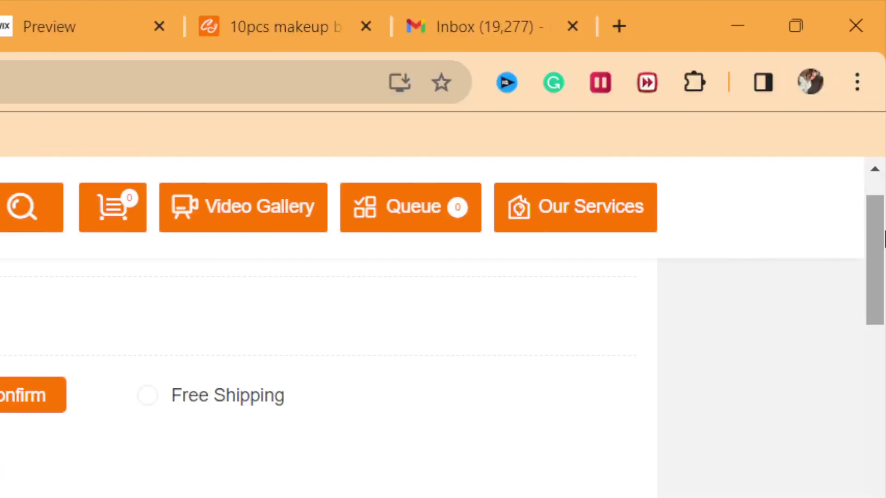
{"action": "scroll", "coordinate": [323, 439], "scroll_direction": "down", "scroll_amount": 3}
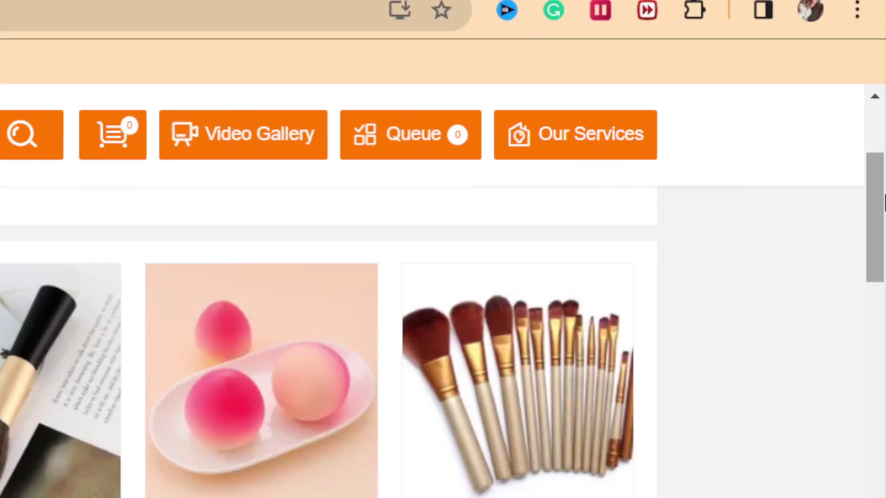
{"action": "left_click_drag", "start_coordinate": [874, 159], "coordinate": [862, 108]}
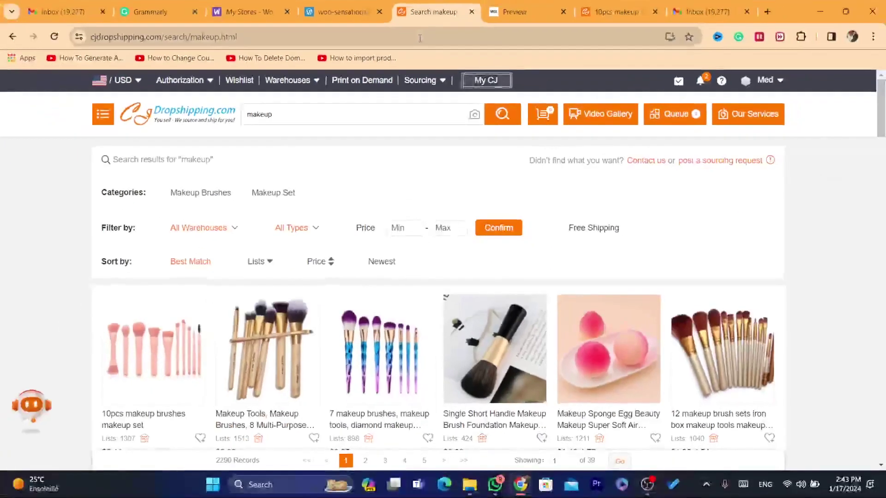
{"action": "double_click", "coordinate": [558, 85]}
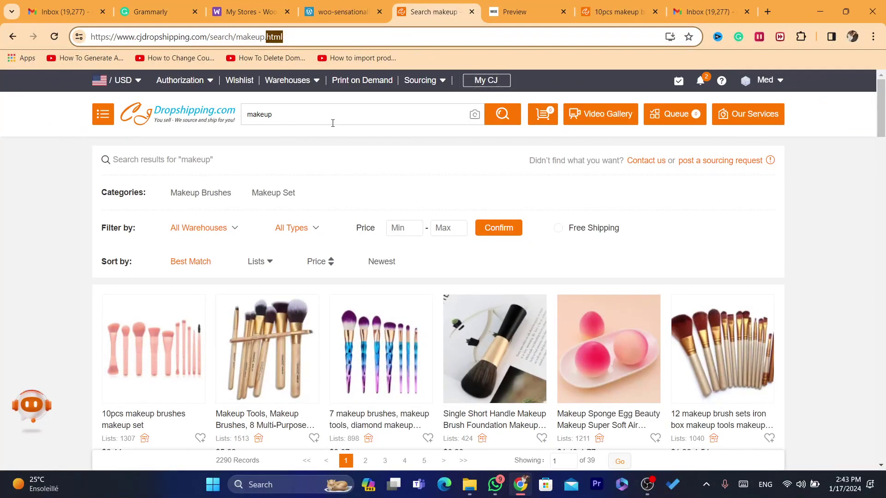
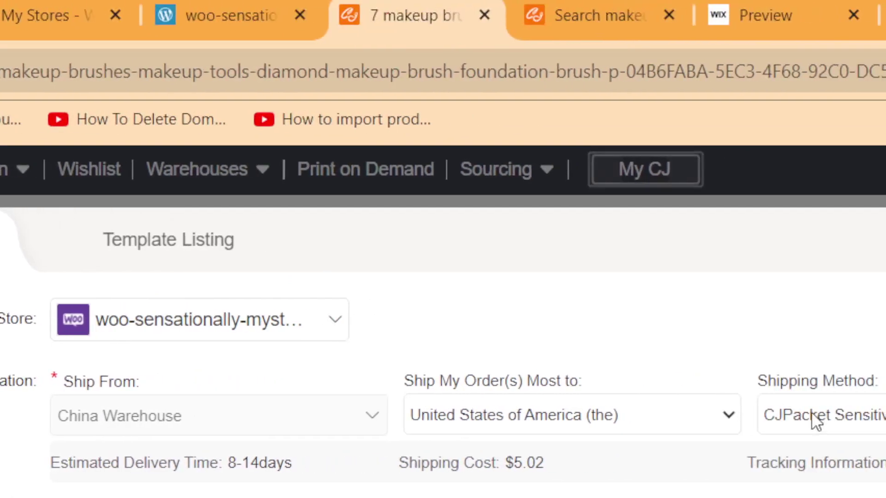
- Review the shipping destination and shipping method offered in the listing form for the seven-piece makeup brush set
{"action": "left_click", "coordinate": [811, 412]}
{"action": "left_click", "coordinate": [811, 412]}
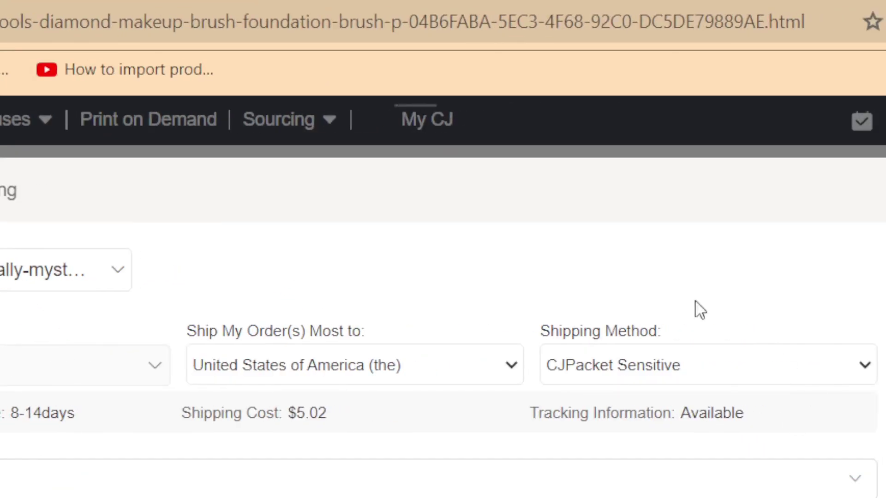
{"action": "left_click_drag", "start_coordinate": [535, 342], "coordinate": [702, 339]}
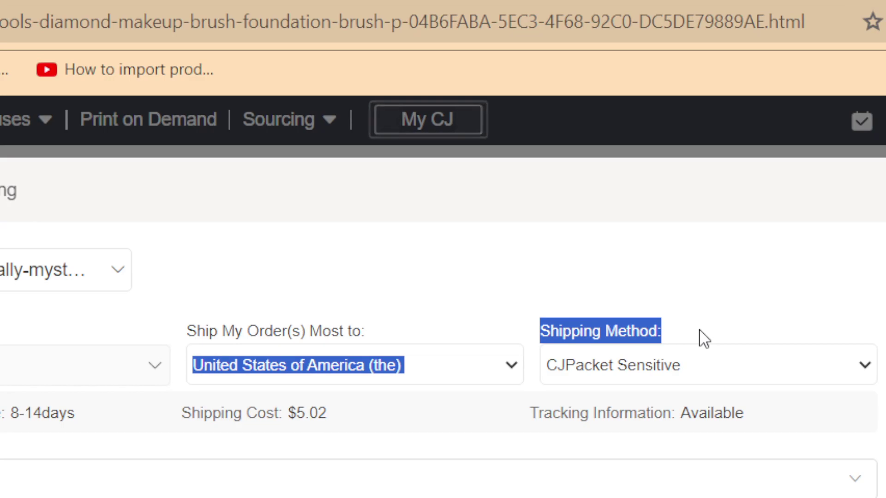
{"action": "left_click", "coordinate": [702, 339]}
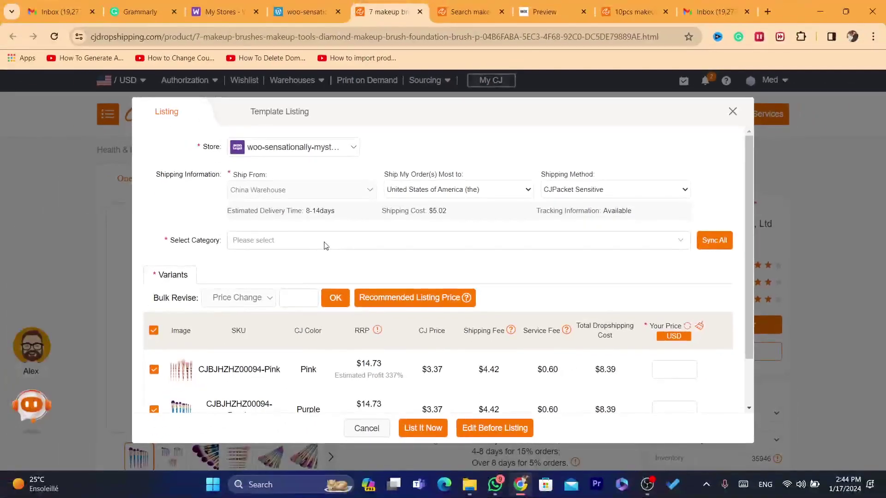
- Set the store category of the makeup brush listing to Women
{"action": "left_click", "coordinate": [326, 245]}
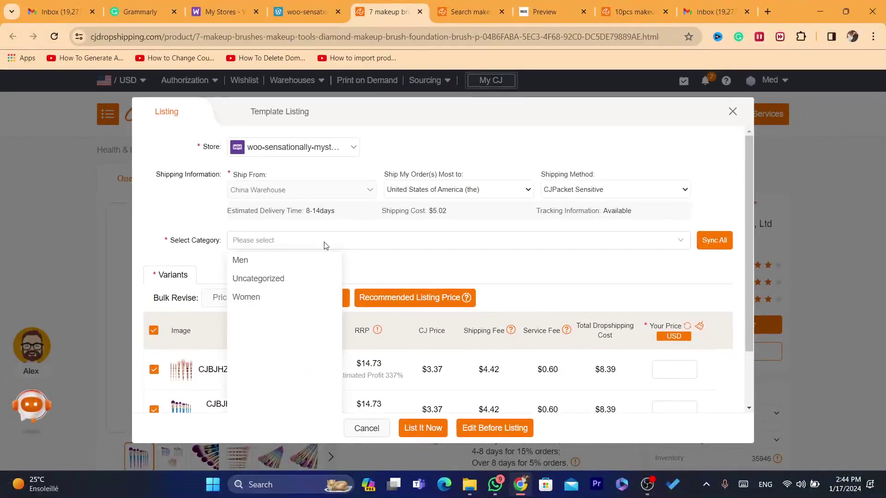
{"action": "left_click", "coordinate": [251, 266]}
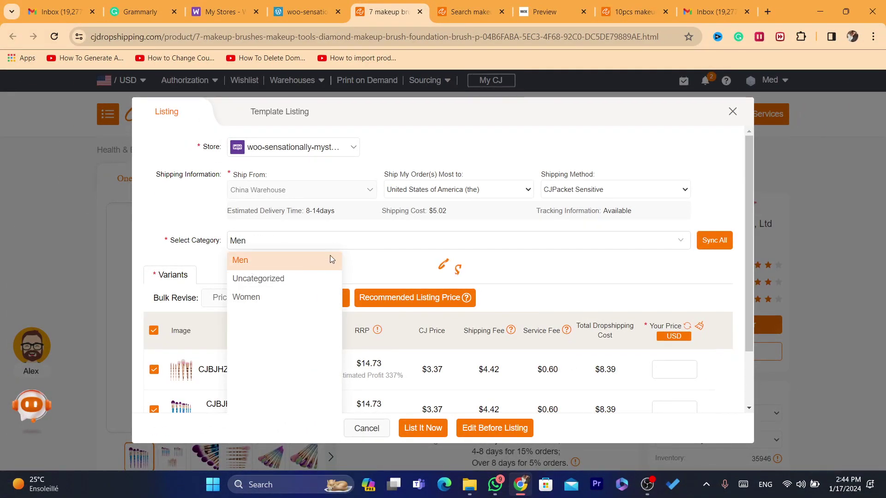
{"action": "left_click", "coordinate": [238, 241]}
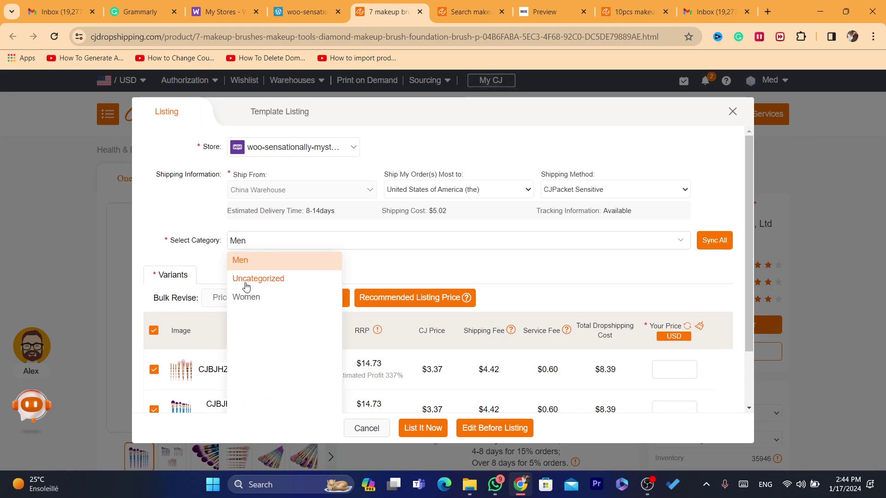
{"action": "left_click", "coordinate": [247, 297]}
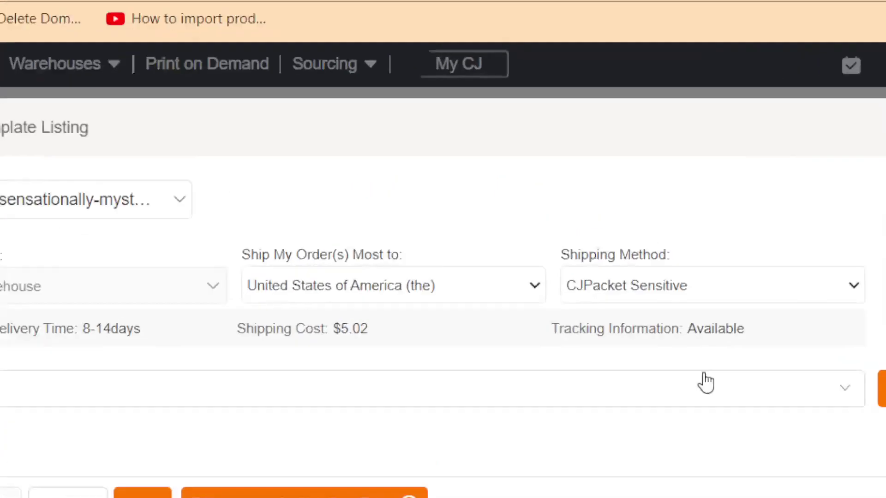
{"action": "left_click", "coordinate": [808, 420]}
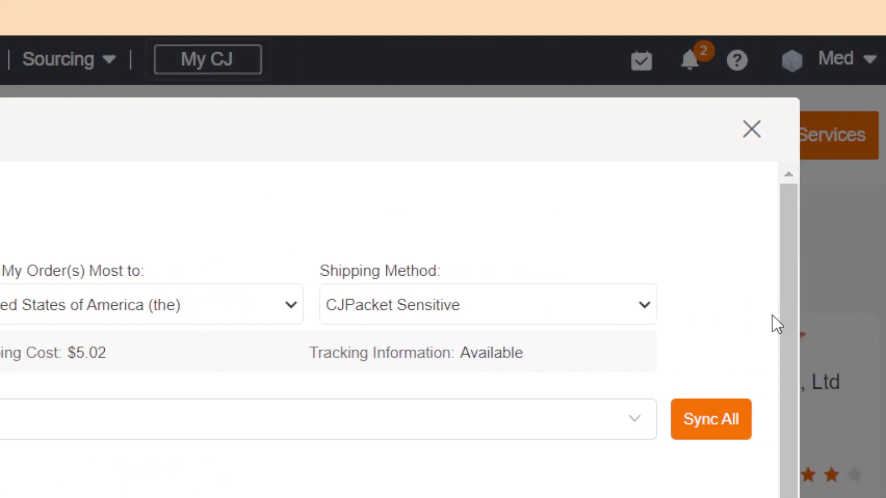
- Enter 20 as the bulk price change for the brush set's variants
{"action": "left_click_drag", "start_coordinate": [784, 320], "coordinate": [833, 493]}
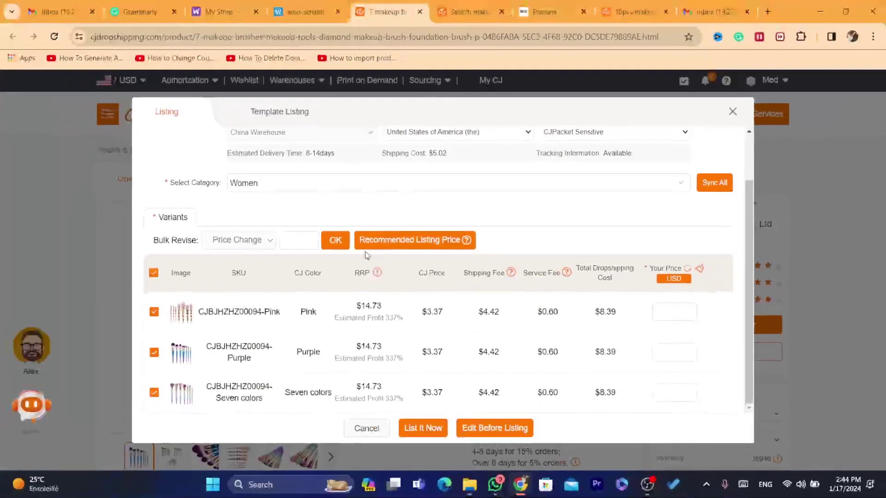
{"action": "left_click", "coordinate": [286, 239]}
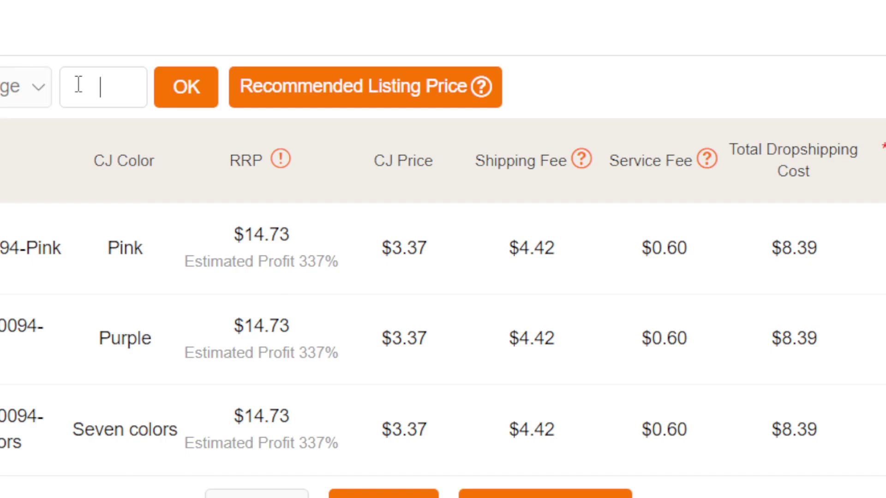
{"action": "type", "text": "20"}
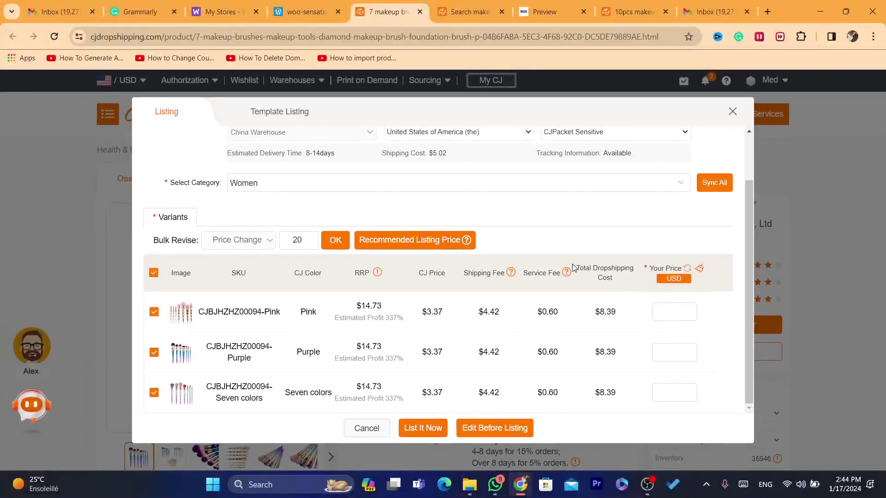
- Examine the total dropshipping cost of the pink variant and its CJ price, shipping fee and service fee
{"action": "left_click_drag", "start_coordinate": [719, 141], "coordinate": [844, 177]}
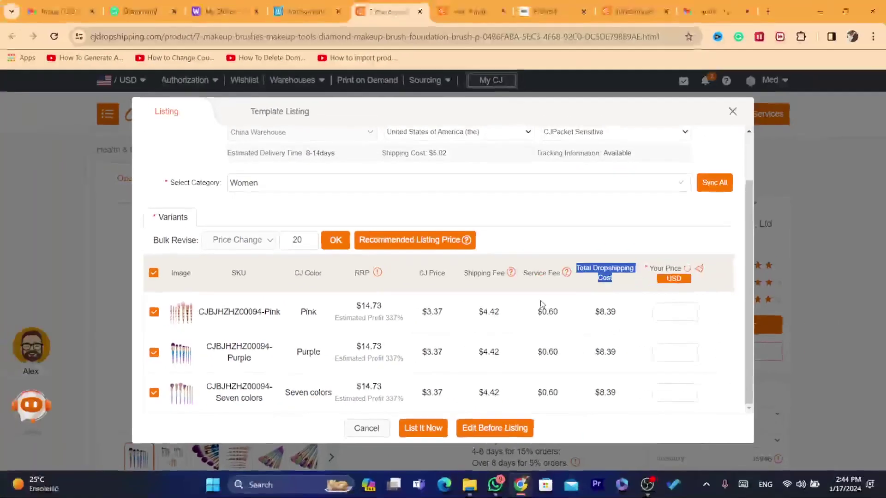
{"action": "double_click", "coordinate": [602, 312]}
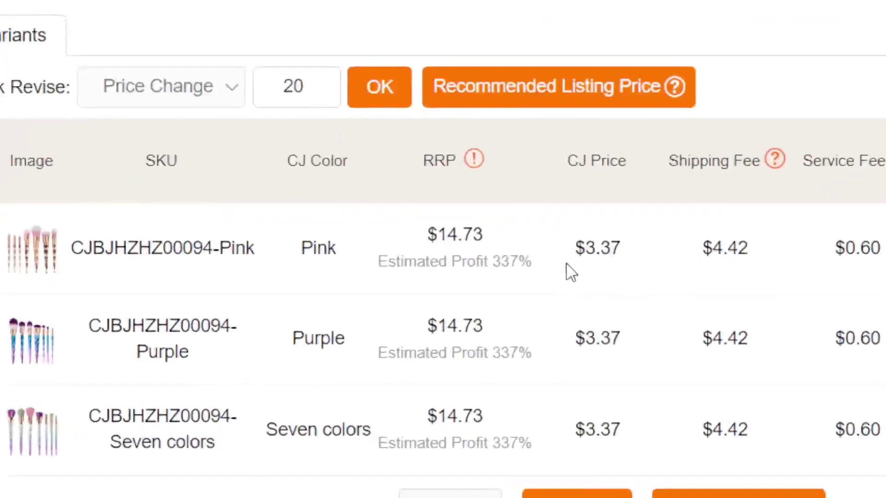
{"action": "double_click", "coordinate": [576, 251]}
{"action": "left_click_drag", "start_coordinate": [713, 248], "coordinate": [758, 253]}
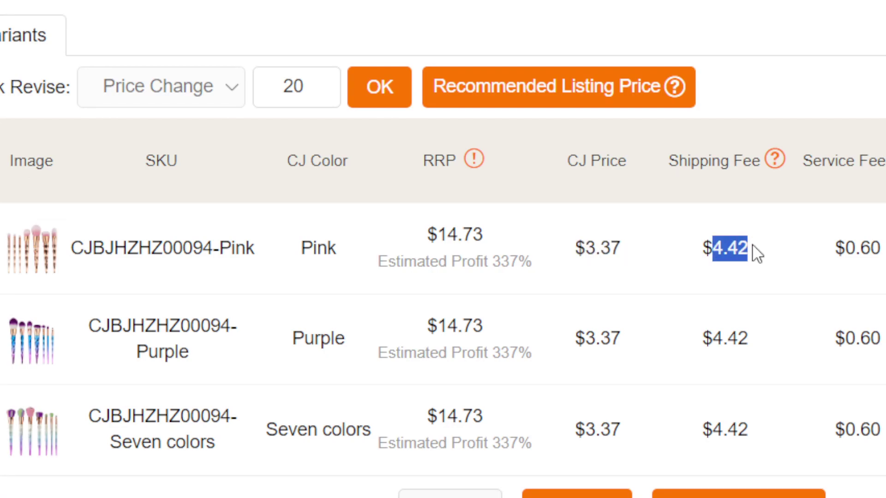
{"action": "left_click_drag", "start_coordinate": [835, 248], "coordinate": [883, 253]}
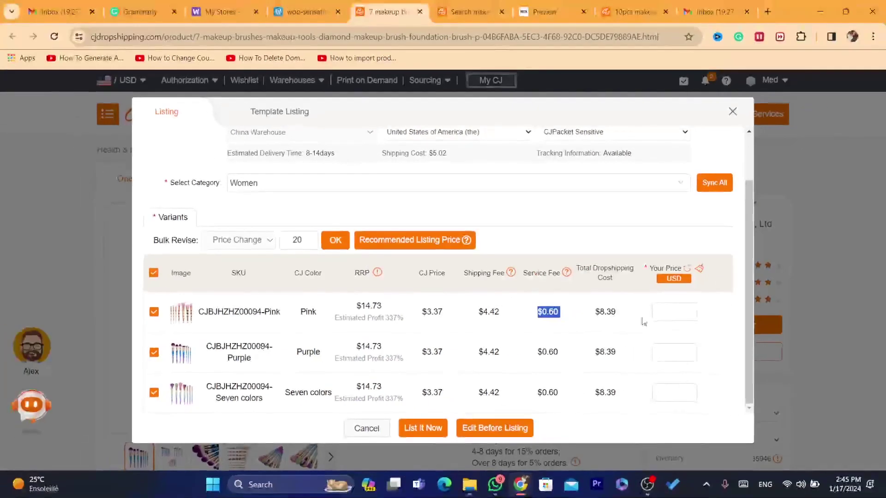
{"action": "left_click", "coordinate": [122, 11]}
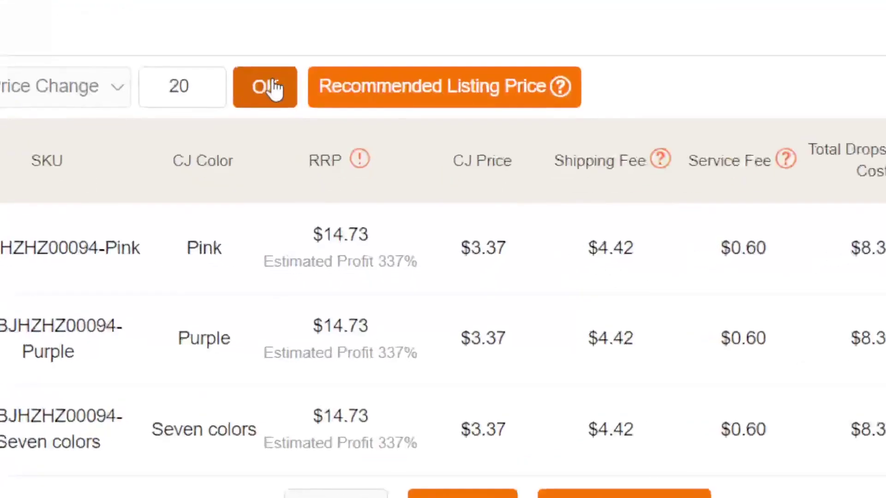
- Apply the bulk price of 20 USD to all three brush variants and list the product in the WooCommerce store immediately
{"action": "double_click", "coordinate": [306, 236]}
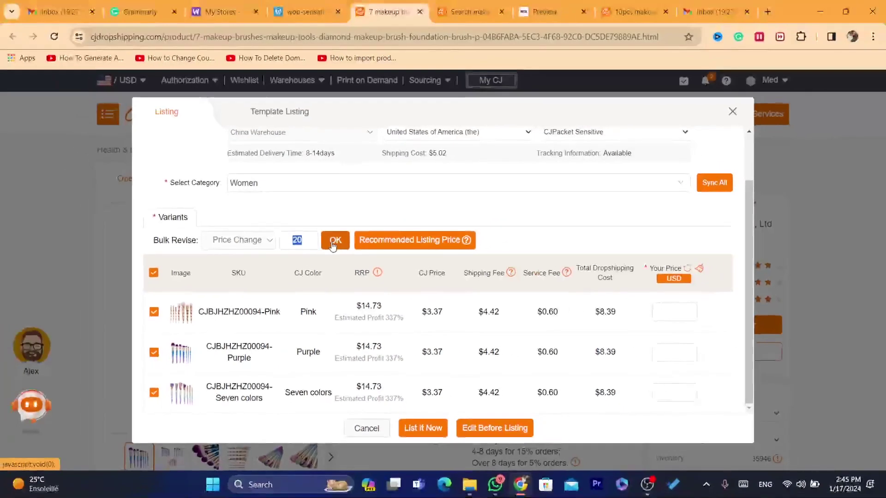
{"action": "left_click", "coordinate": [259, 99]}
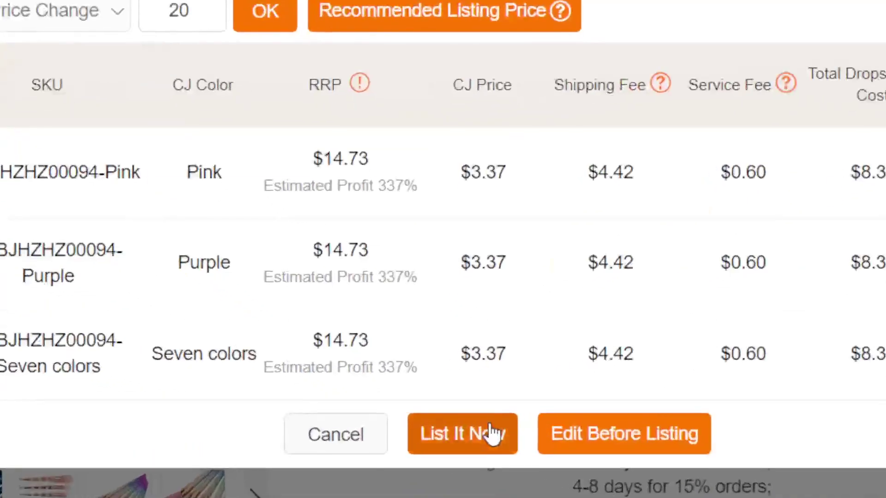
{"action": "left_click", "coordinate": [491, 433]}
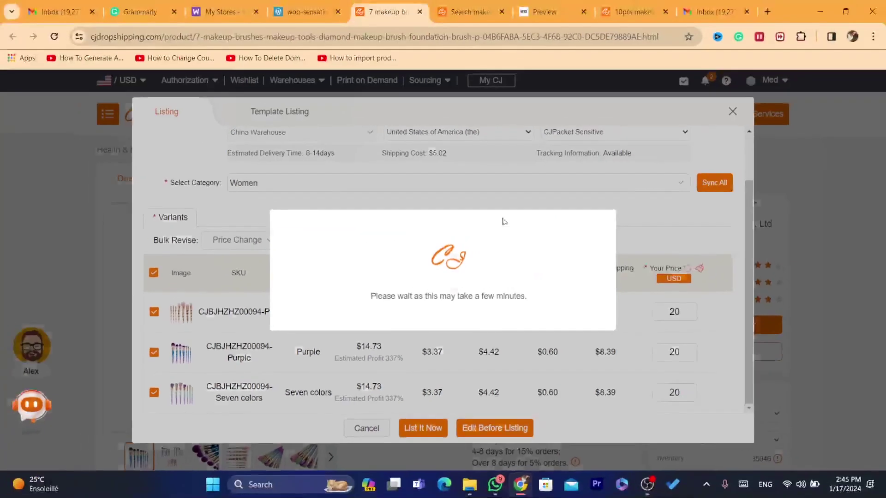